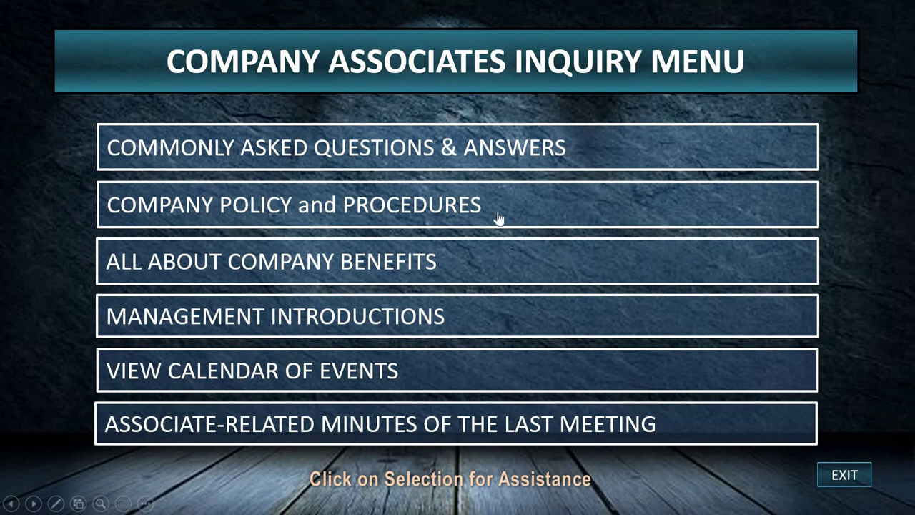
# - Jump from the inquiry menu to the Commonly Asked Questions and Answers slide
pyautogui.click(402, 152)
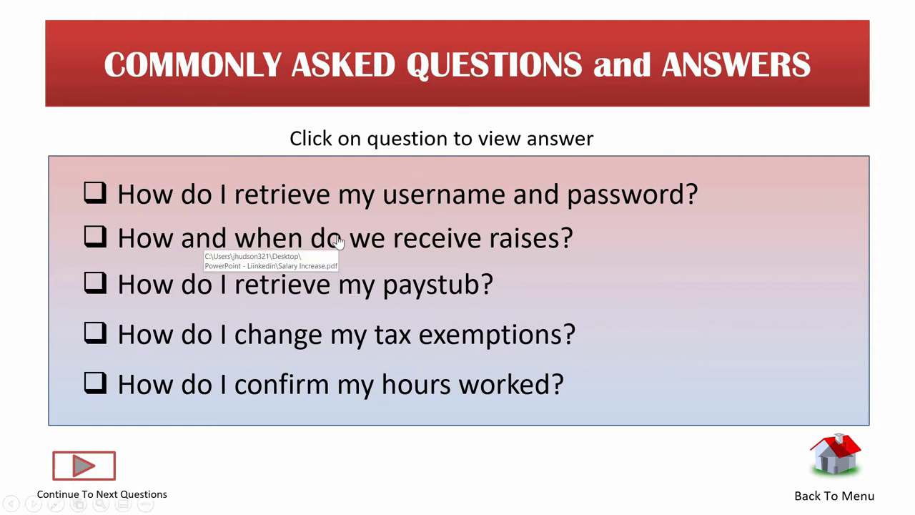
# - Open Salary Increase.pdf from the raises question, review it, and close it
pyautogui.click(419, 239)
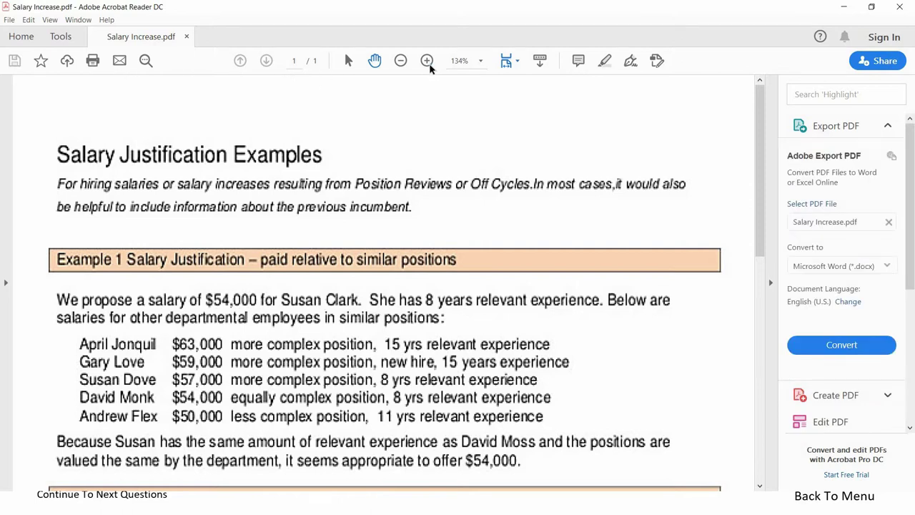
pyautogui.click(900, 7)
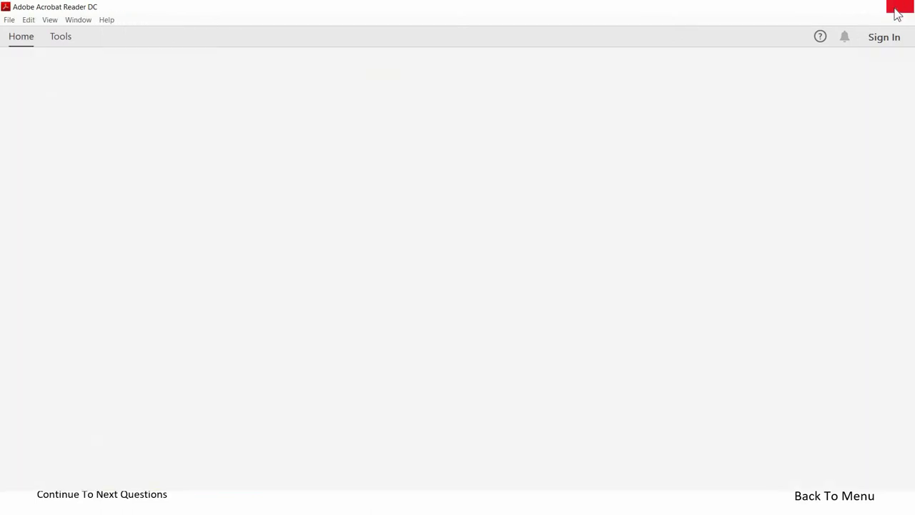
# - Open the procedures manual PDF from the Policy and Procedure slide's binder photo, then return to the menu
pyautogui.click(831, 461)
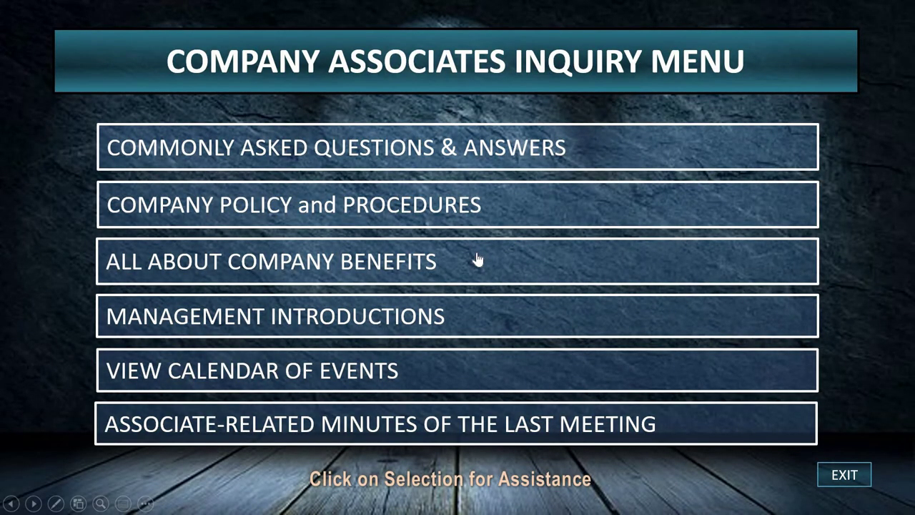
pyautogui.click(555, 212)
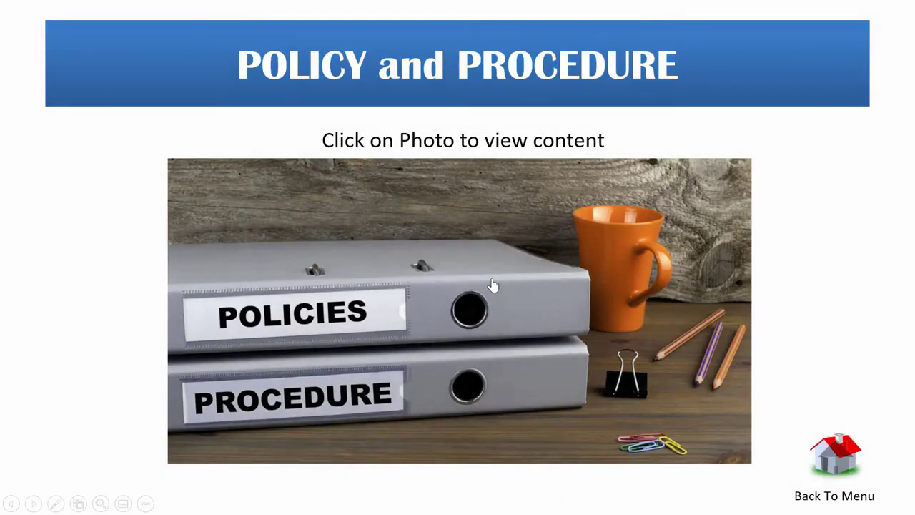
pyautogui.click(492, 280)
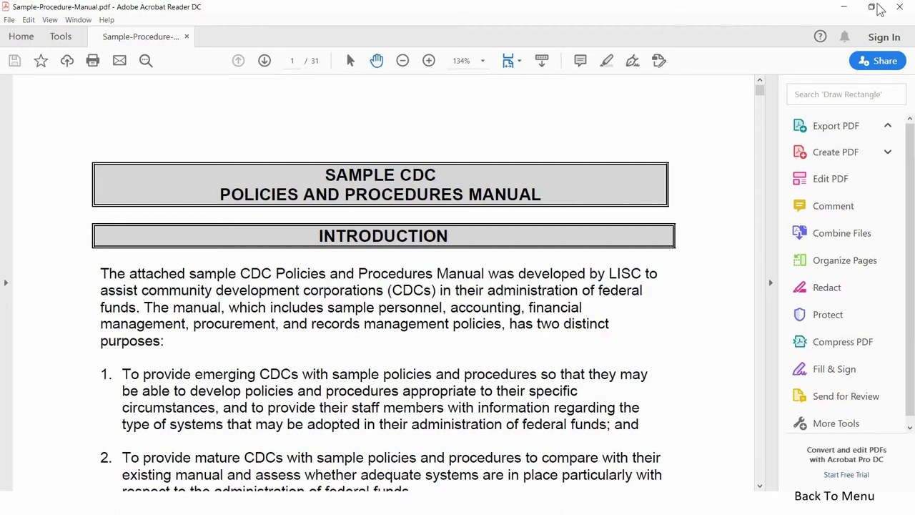
pyautogui.click(902, 8)
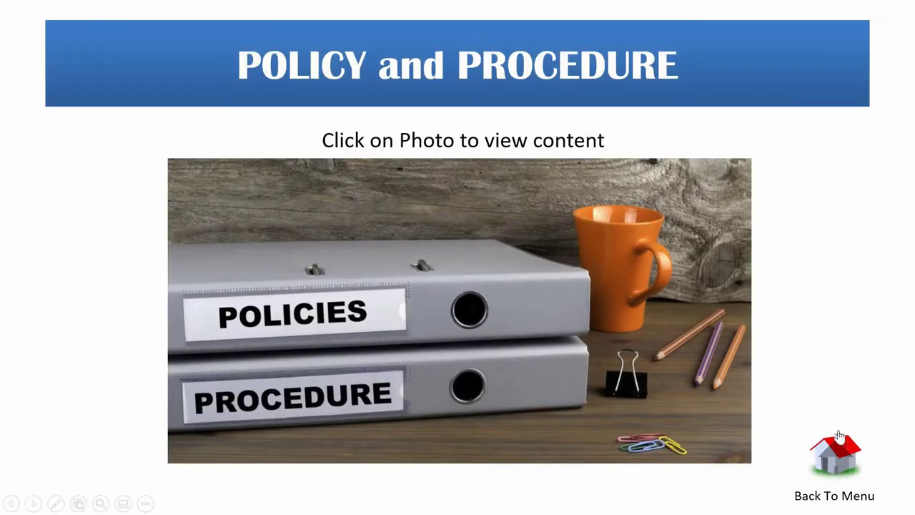
pyautogui.click(833, 451)
# - Open the benefits summary PDF from ALL ABOUT COMPANY BENEFITS, zoom out to a full page, and close it
pyautogui.click(341, 270)
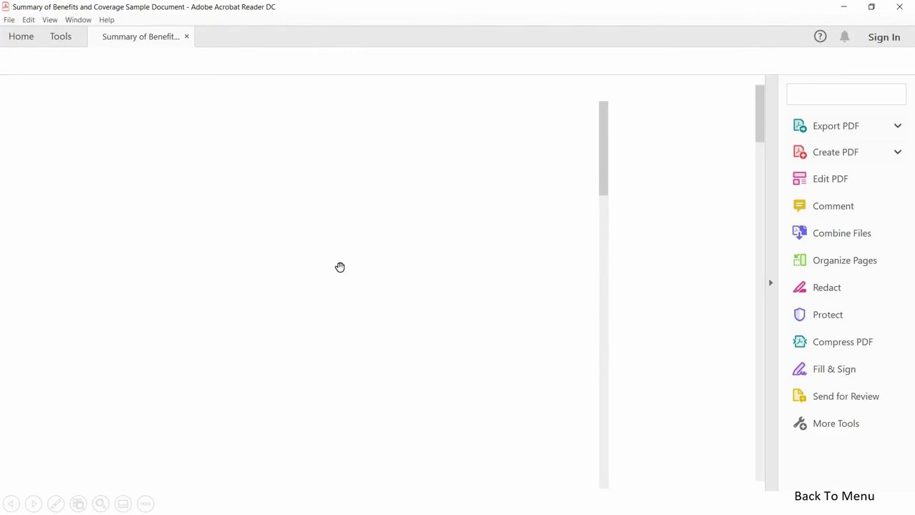
pyautogui.click(401, 61)
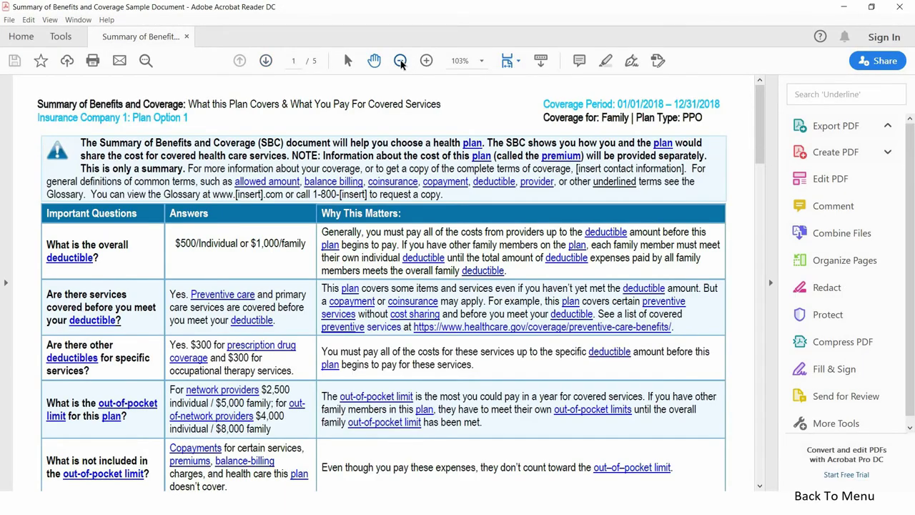
pyautogui.click(401, 61)
pyautogui.click(401, 61)
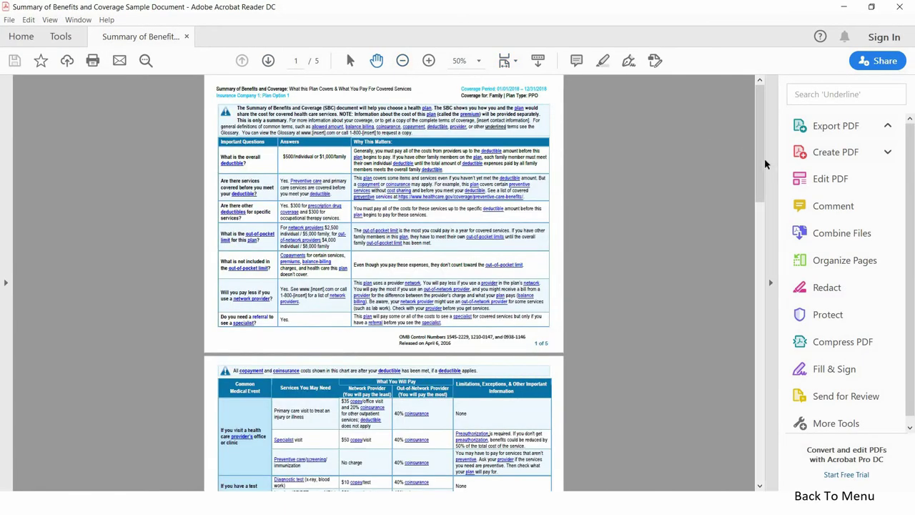
pyautogui.moveTo(762, 164); pyautogui.dragTo(761, 136)
pyautogui.click(901, 12)
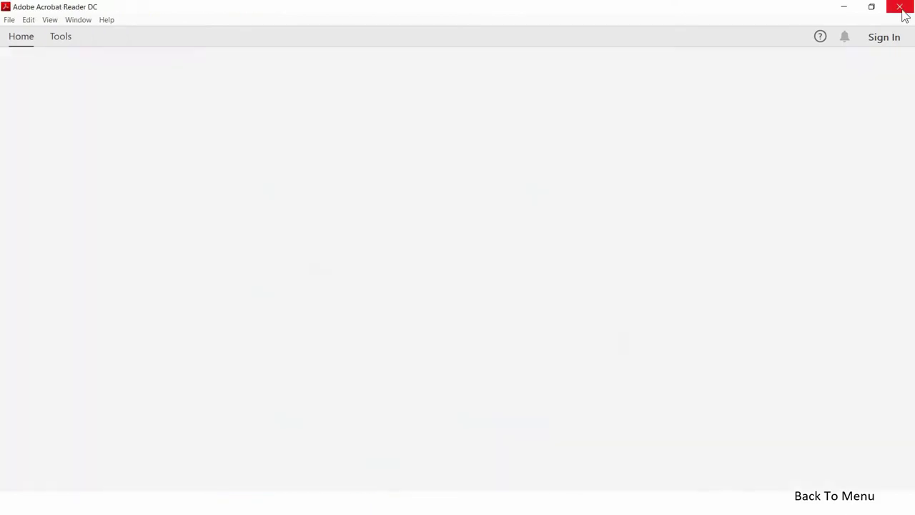
# - From the menu, open the events calendar PDF, view it at 100%, and close it
pyautogui.click(827, 463)
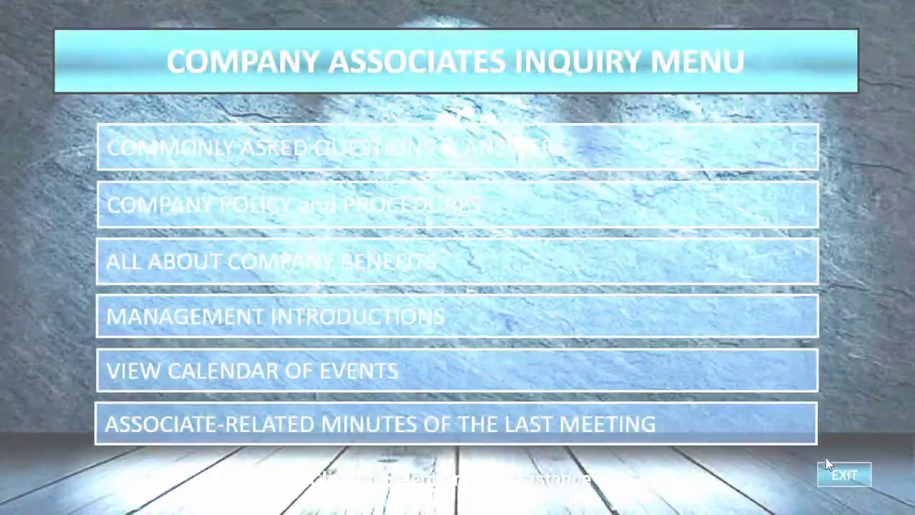
pyautogui.click(366, 373)
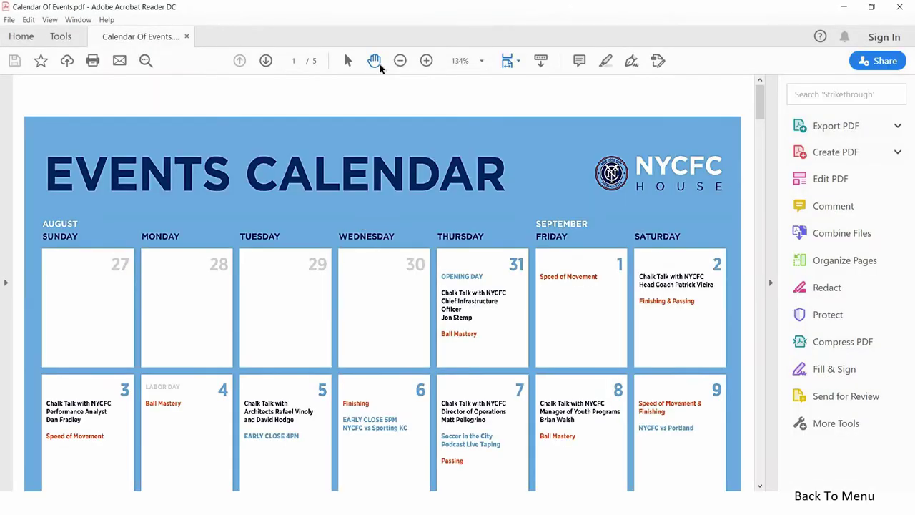
pyautogui.click(401, 61)
pyautogui.click(400, 62)
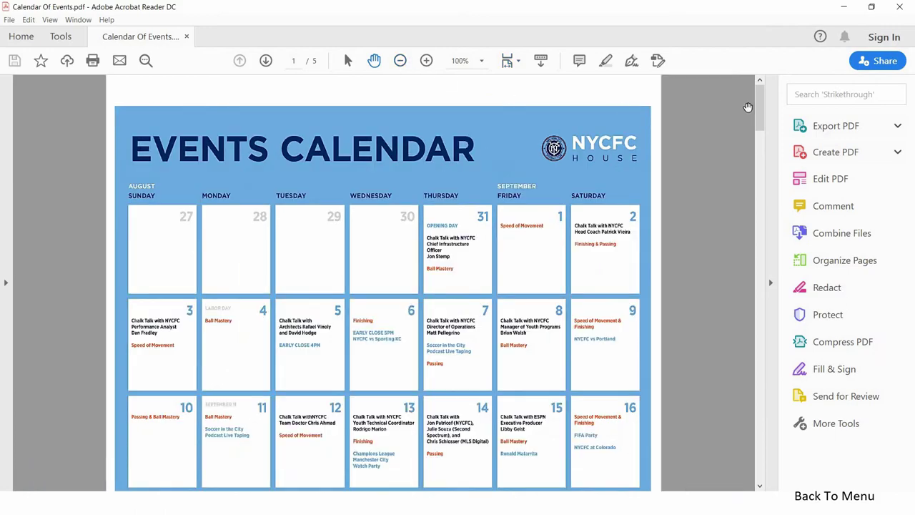
pyautogui.moveTo(762, 117); pyautogui.dragTo(799, 58)
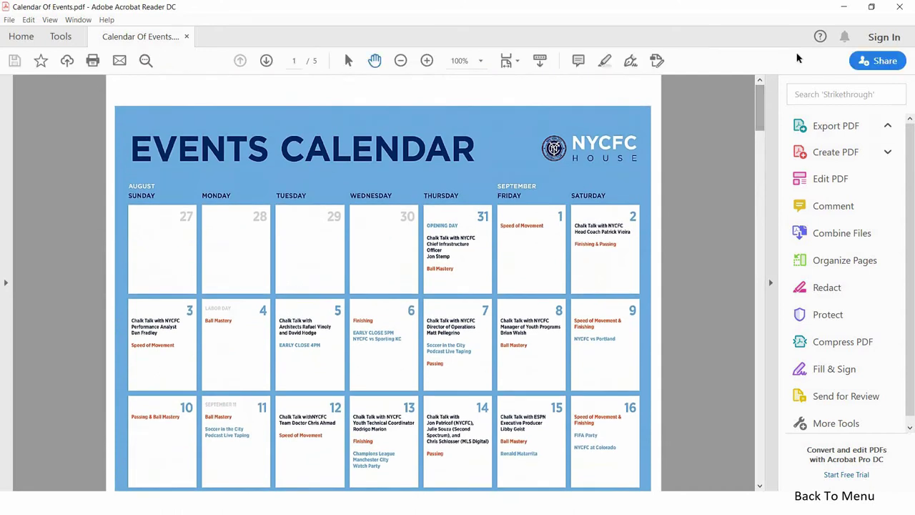
pyautogui.click(900, 6)
# - Leave the show and swap the two Kiosk Template file icons on the desktop
pyautogui.click(832, 451)
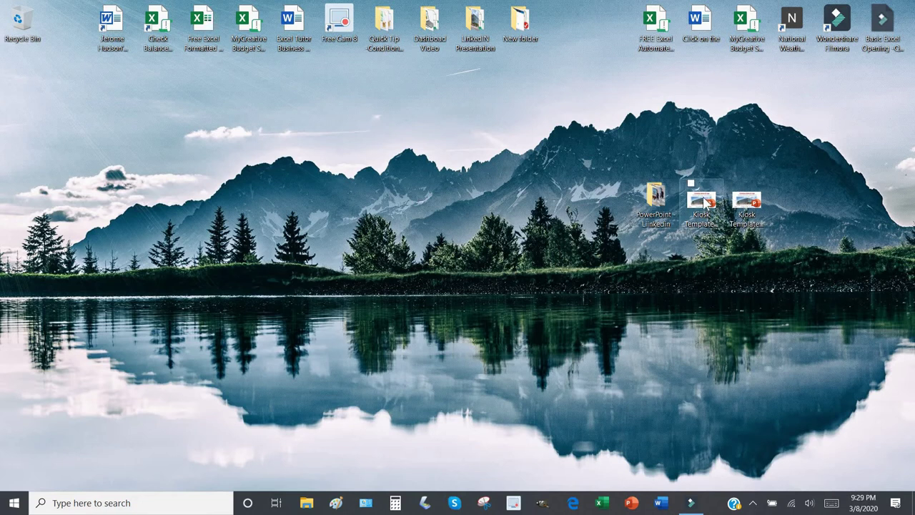
pyautogui.click(746, 204)
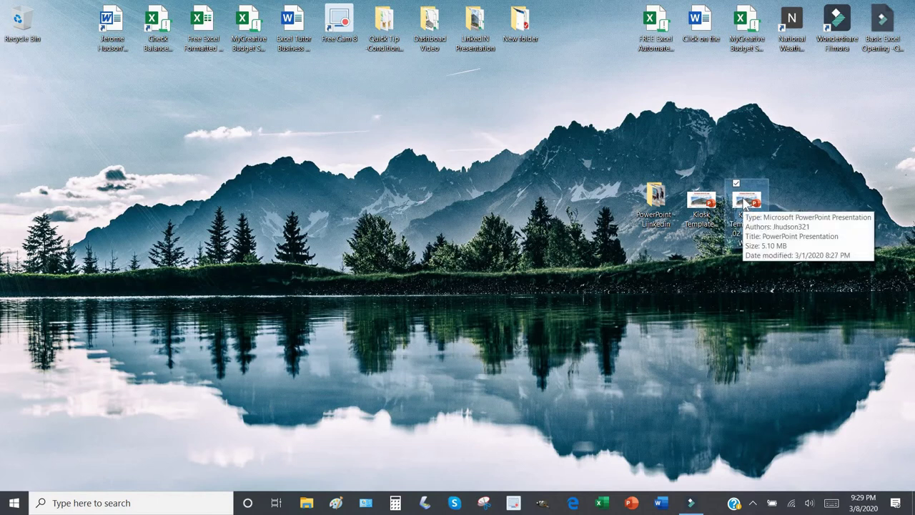
pyautogui.moveTo(746, 204); pyautogui.dragTo(702, 207)
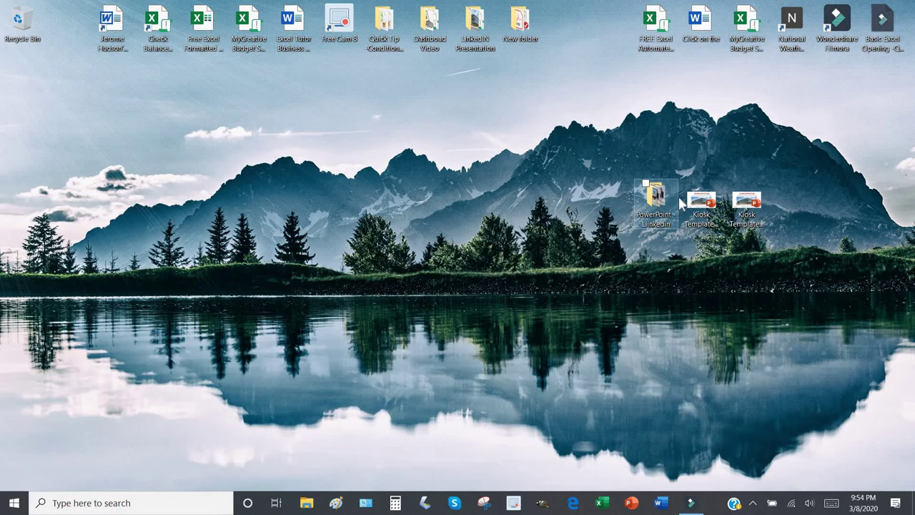
pyautogui.click(740, 203)
# - Open Kiosk Template - 02-22-20 Wide and inspect slide 1's title, subtitle, tagline and building photo
pyautogui.doubleClick(741, 205)
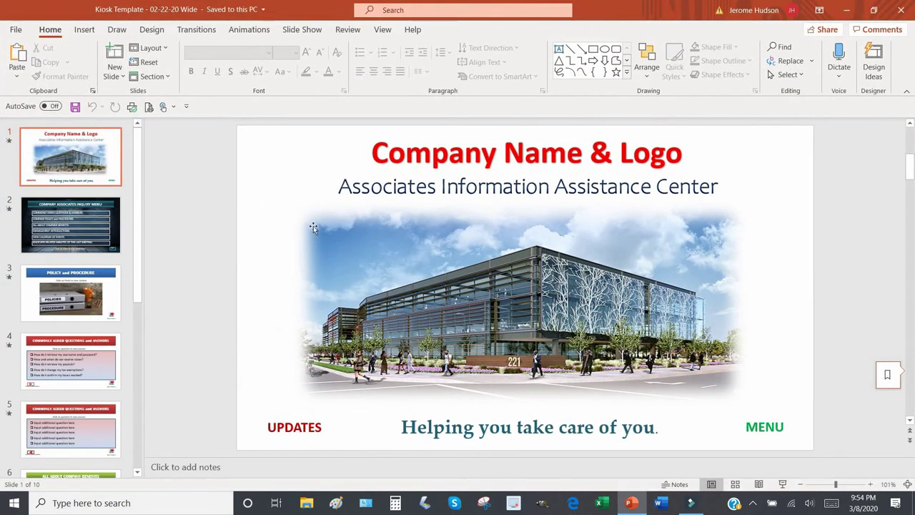
pyautogui.click(426, 186)
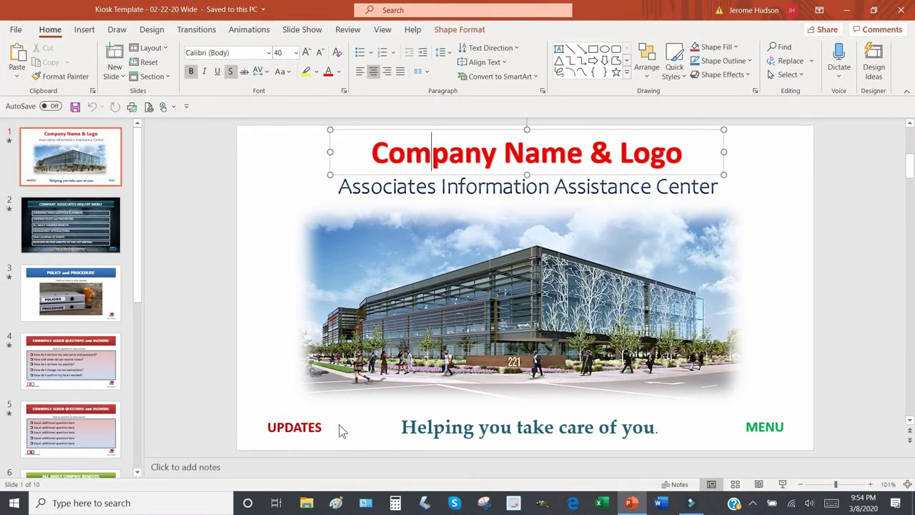
pyautogui.click(445, 427)
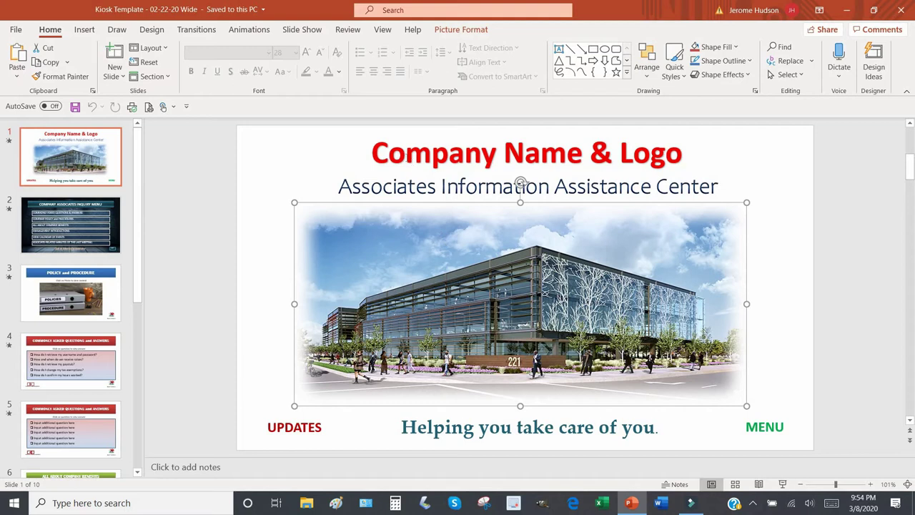
pyautogui.click(403, 154)
pyautogui.moveTo(372, 146); pyautogui.dragTo(675, 146)
pyautogui.click(603, 207)
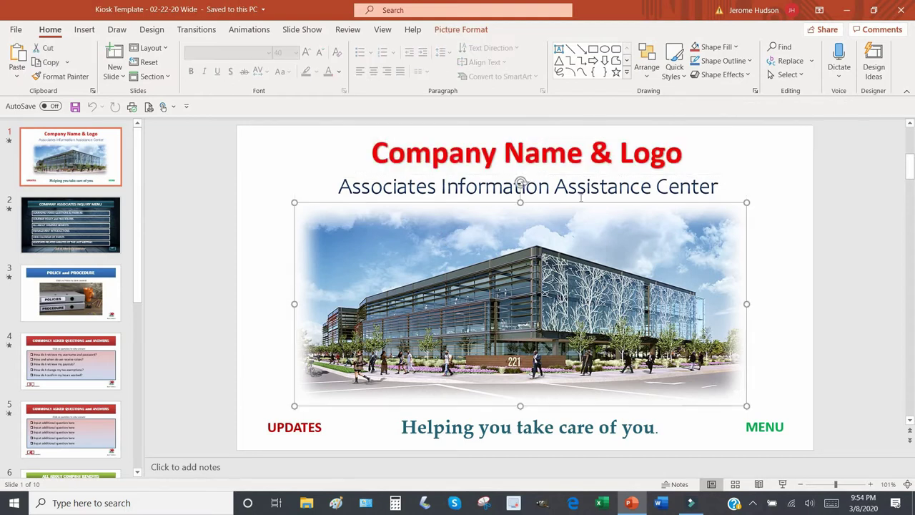
pyautogui.click(415, 185)
pyautogui.moveTo(338, 186); pyautogui.dragTo(735, 196)
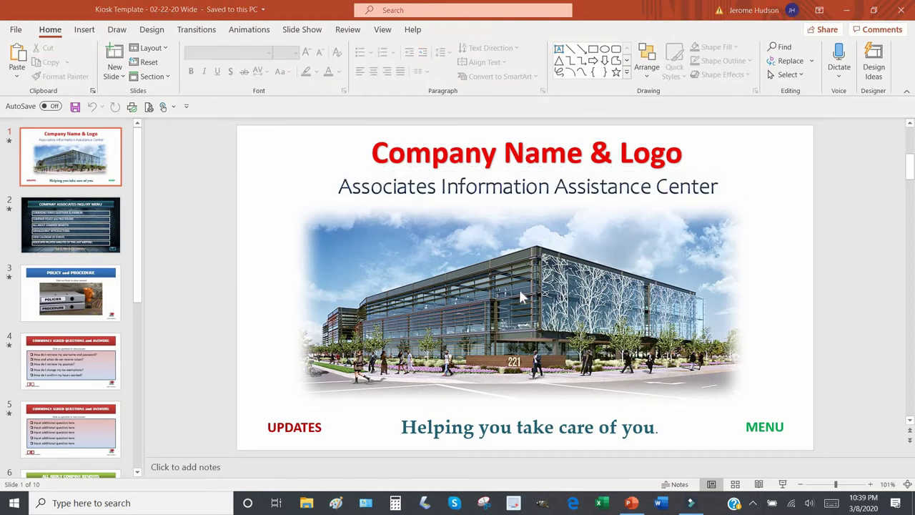
pyautogui.click(520, 291)
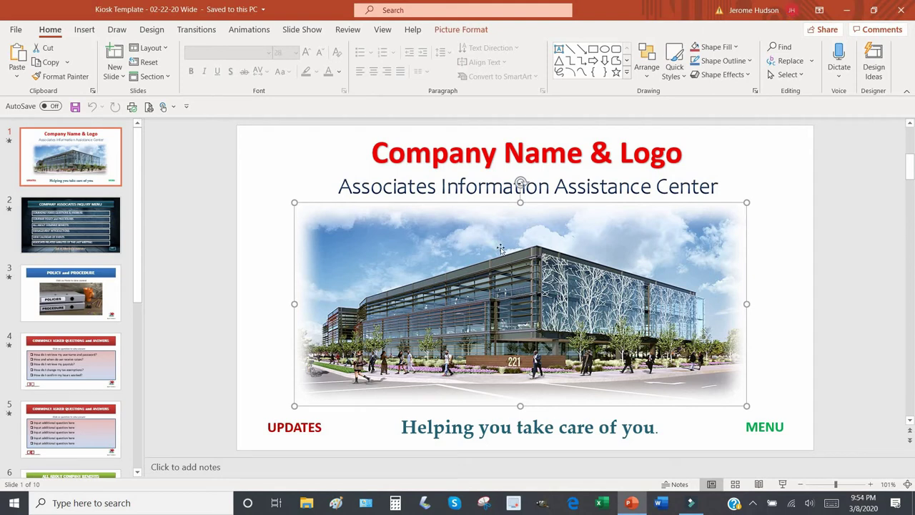
# - Start replacing the building photo using Change Picture > From a File
pyautogui.rightClick(501, 251)
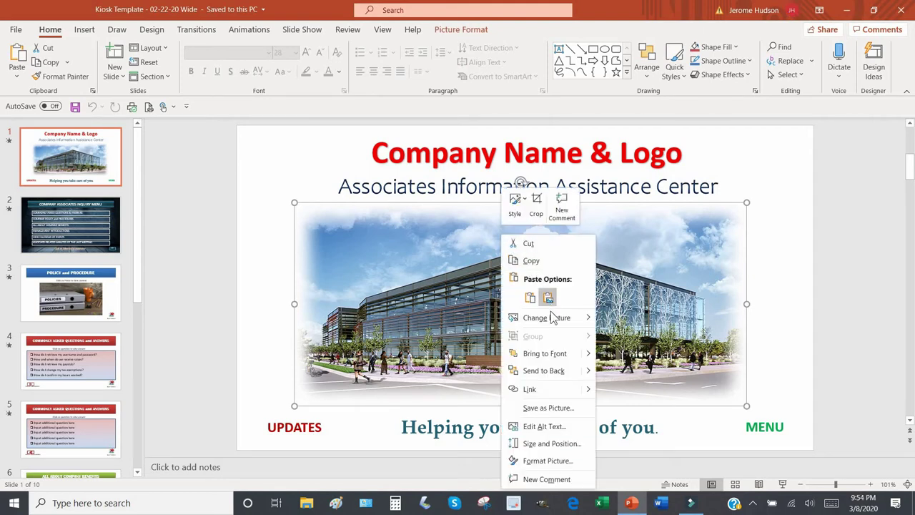
pyautogui.moveTo(551, 323)
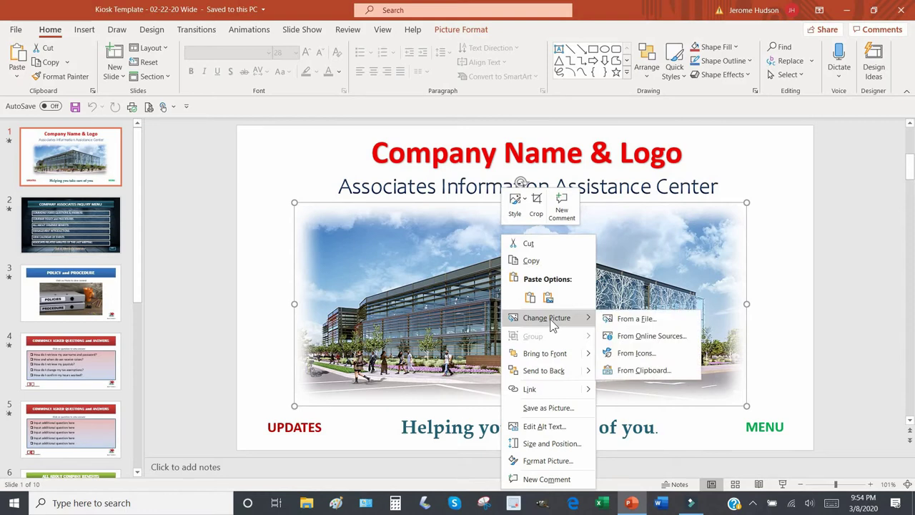
pyautogui.click(633, 319)
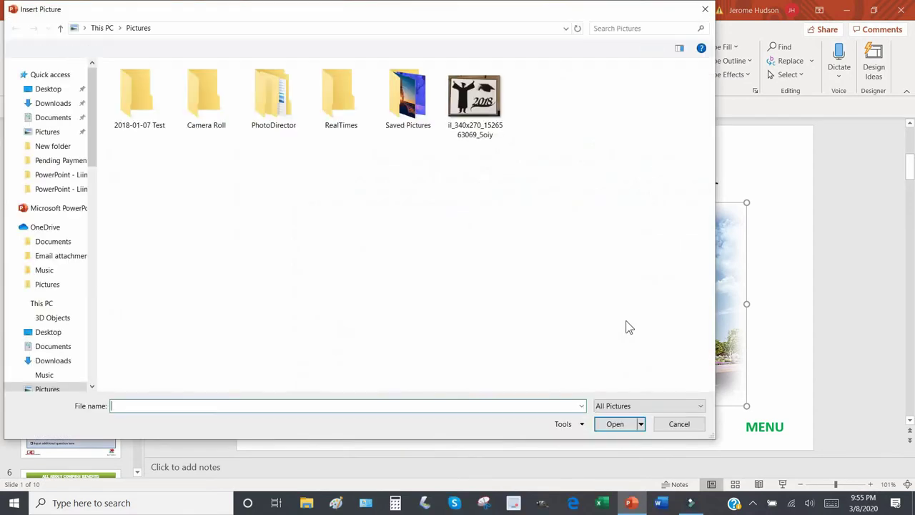
# - Insert (018)+BLDG+156 from the PowerPoint - Liinkedin folder and widen it on both sides
pyautogui.click(44, 90)
pyautogui.doubleClick(328, 105)
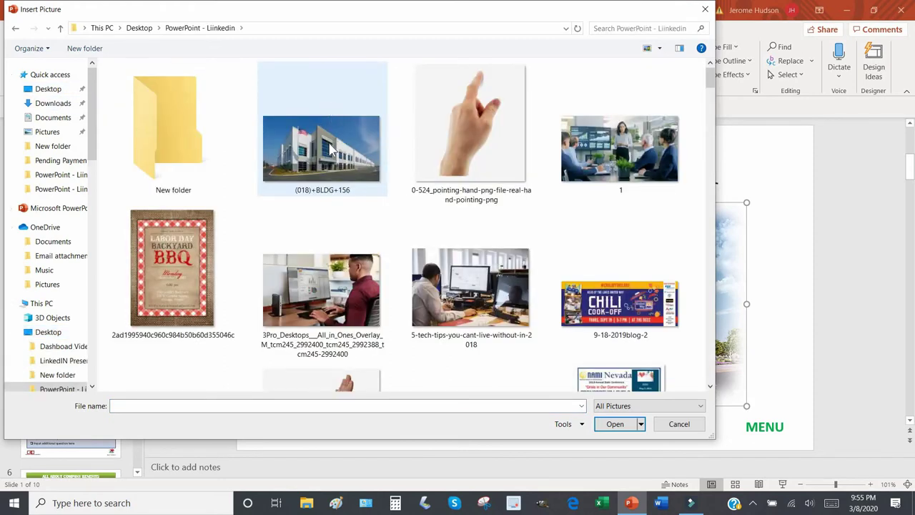
pyautogui.click(331, 149)
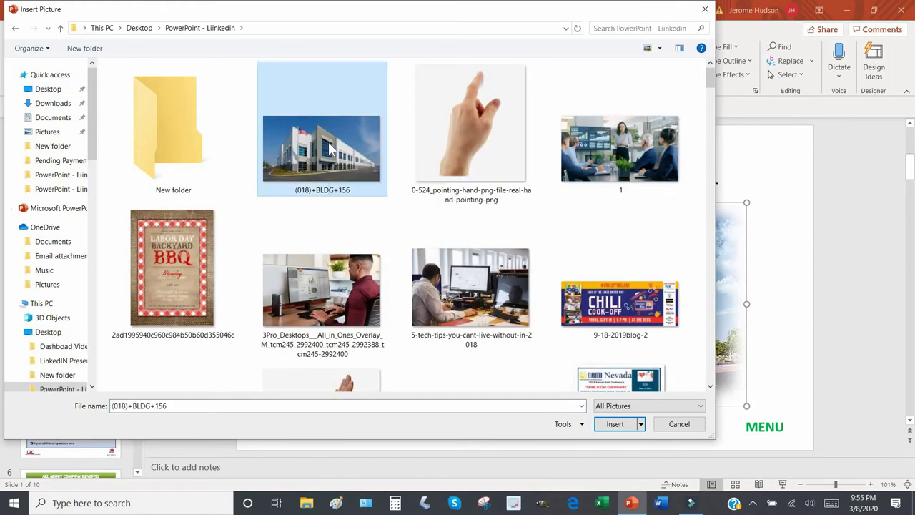
pyautogui.click(615, 425)
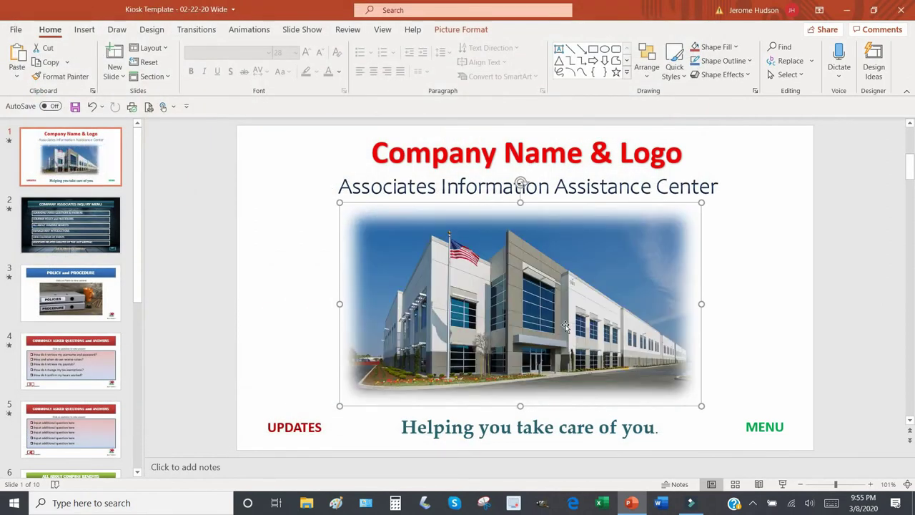
pyautogui.moveTo(704, 303); pyautogui.dragTo(751, 303)
pyautogui.moveTo(340, 303); pyautogui.dragTo(294, 303)
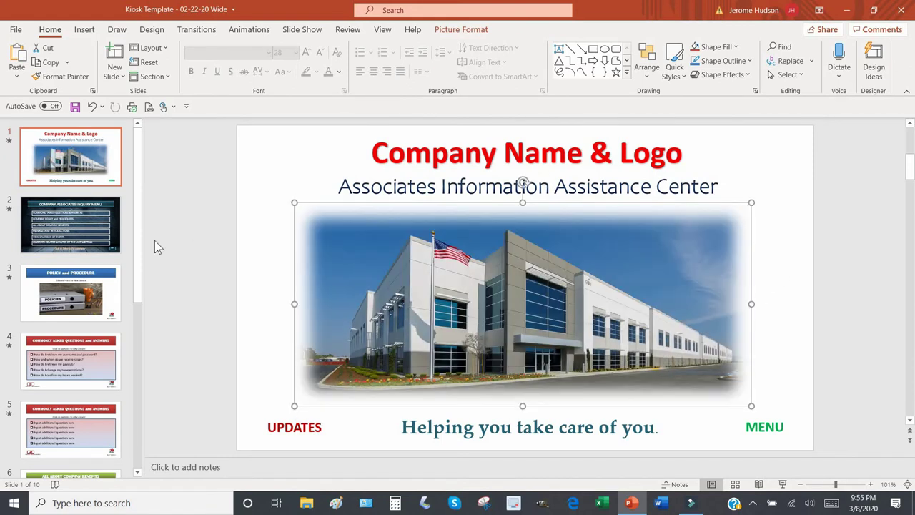
# - Check the inquiry menu title and its Q&A, Policy and Benefits boxes, then view slides 3 and 4
pyautogui.click(85, 241)
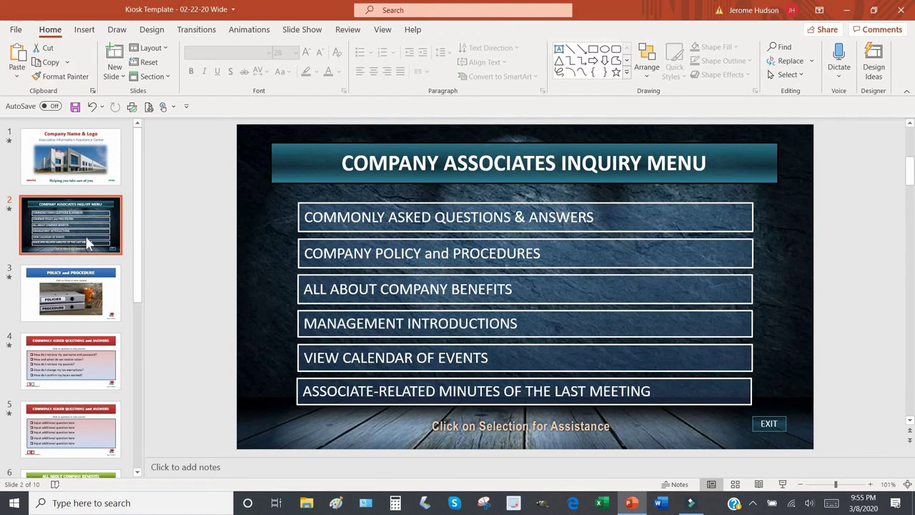
pyautogui.click(345, 165)
pyautogui.click(340, 164)
pyautogui.moveTo(342, 164); pyautogui.dragTo(712, 163)
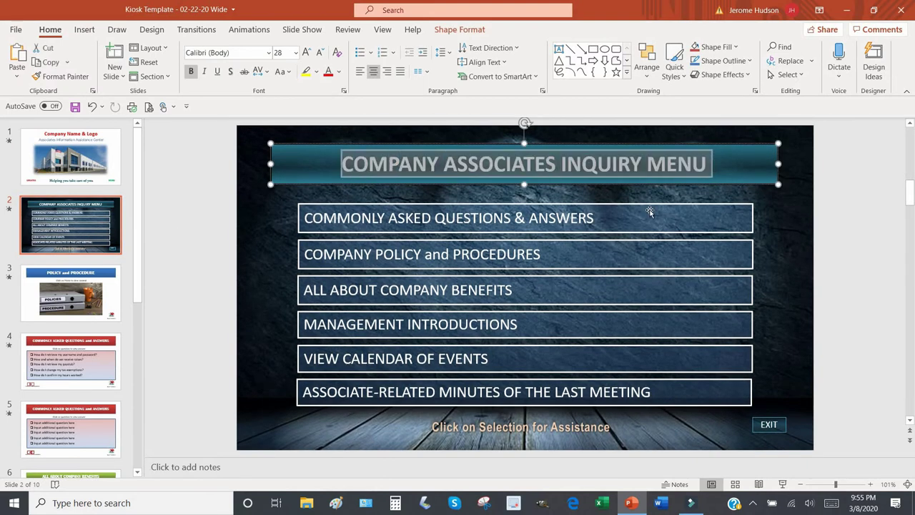
pyautogui.click(594, 223)
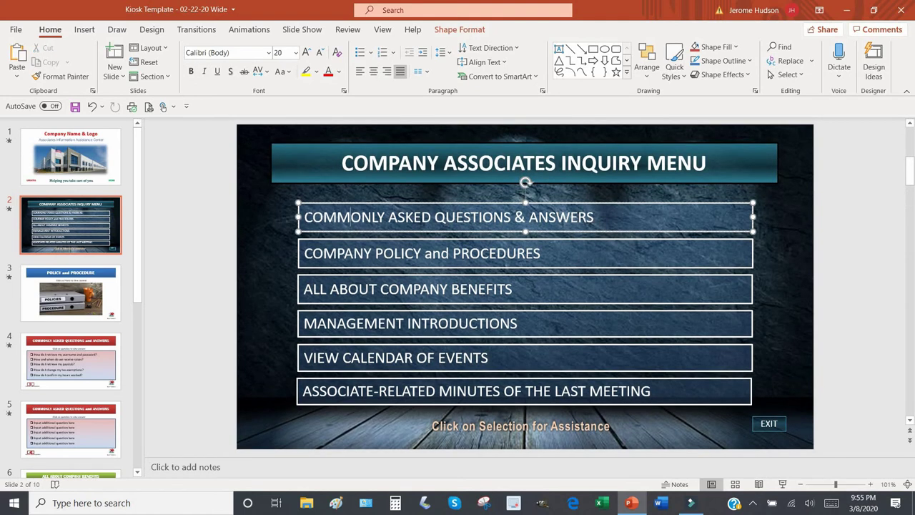
pyautogui.moveTo(304, 217); pyautogui.dragTo(595, 217)
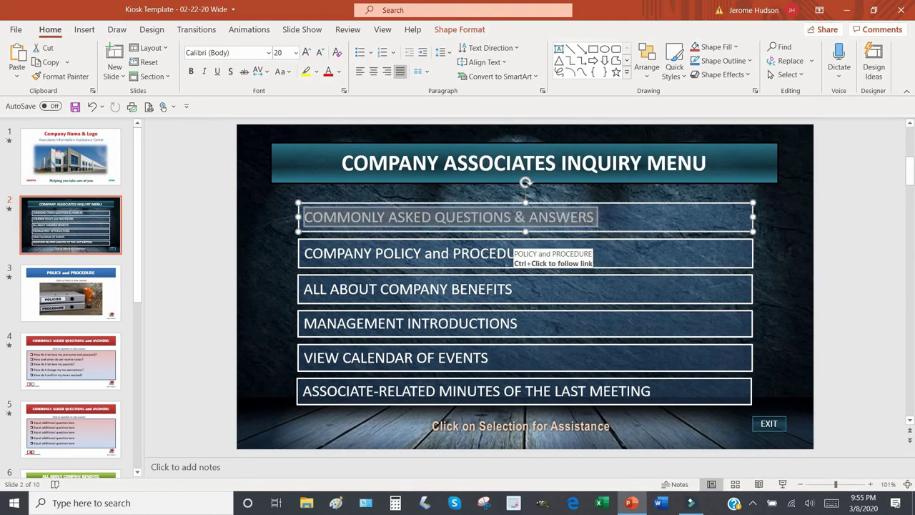
pyautogui.click(449, 256)
pyautogui.click(447, 288)
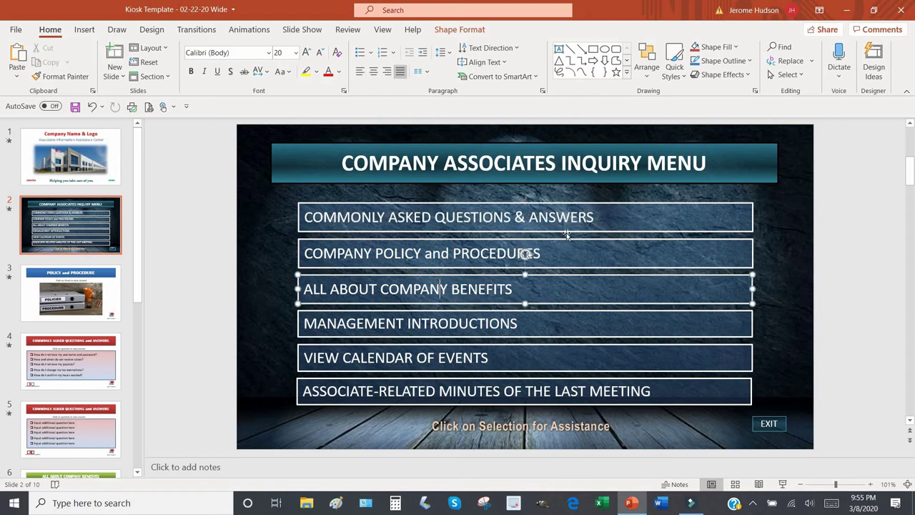
pyautogui.click(91, 295)
pyautogui.click(86, 340)
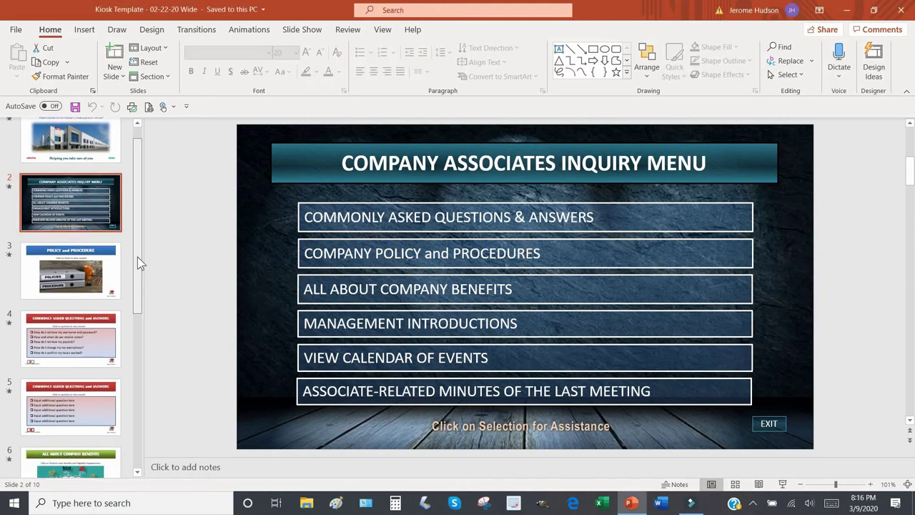
# - Go to slide 9, Associates Meeting Minutes, and select its meeting-minutes photo
pyautogui.moveTo(137, 256); pyautogui.dragTo(138, 309)
pyautogui.scroll(-5, 114, 357)
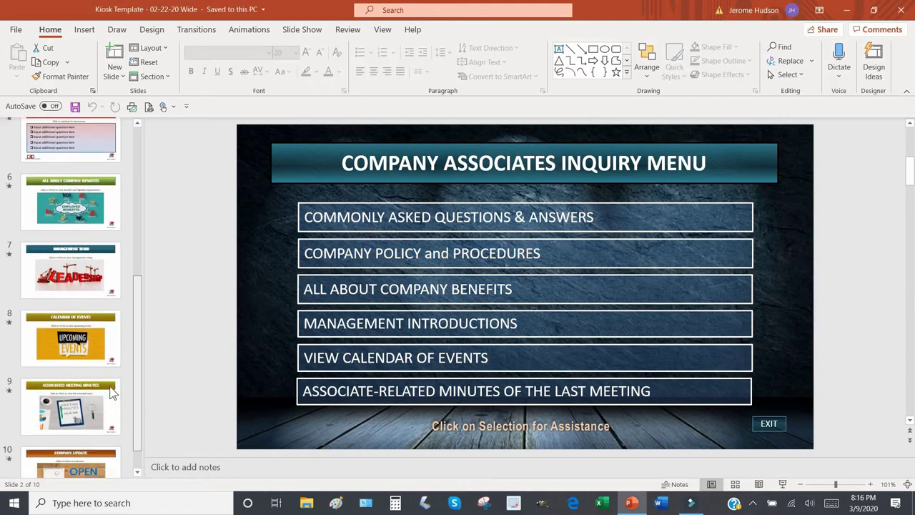
pyautogui.click(103, 383)
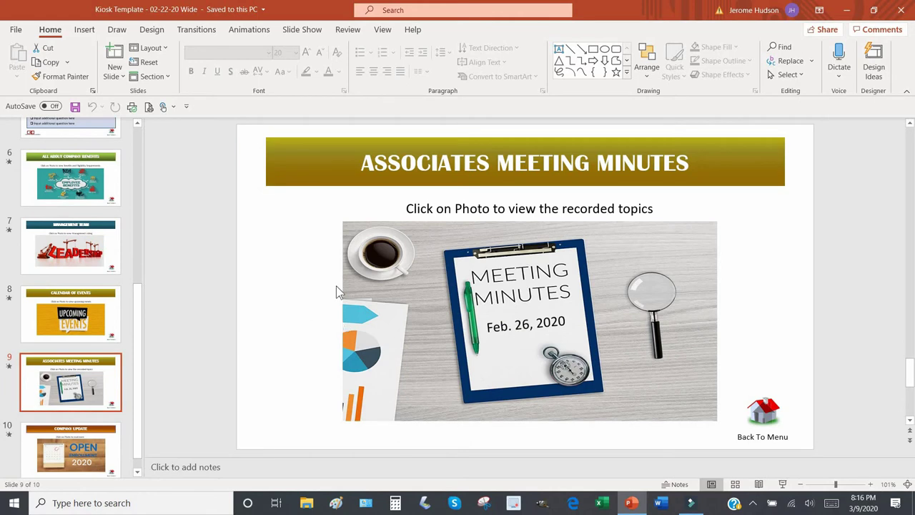
pyautogui.click(672, 258)
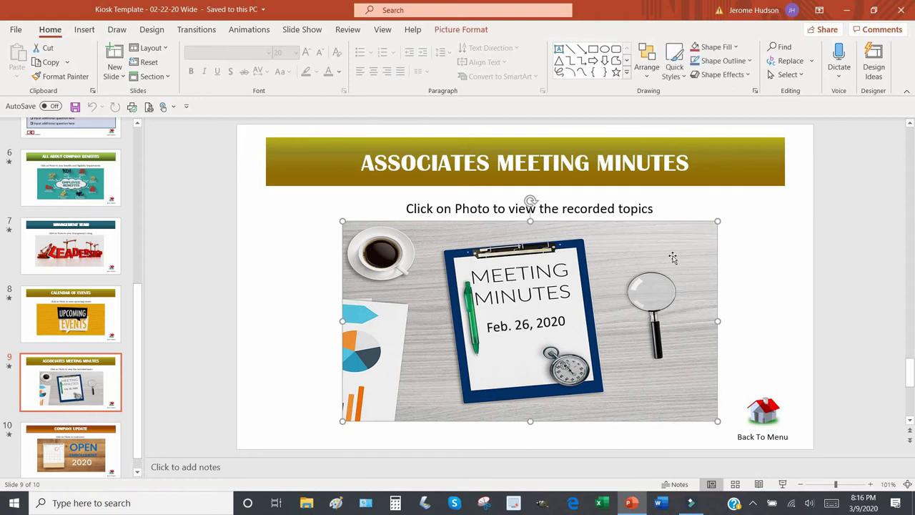
# - Open the Insert Hyperlink dialog for the meeting-minutes photo from its shortcut menu
pyautogui.rightClick(672, 256)
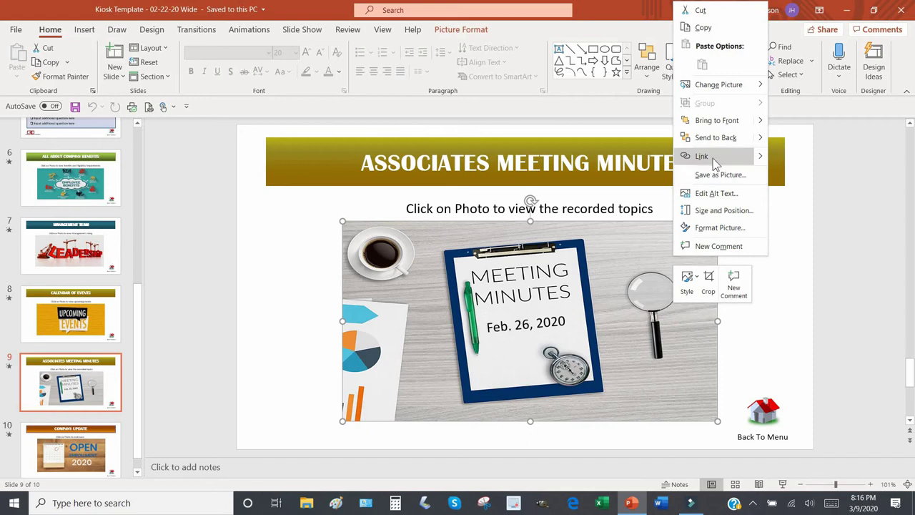
pyautogui.click(711, 156)
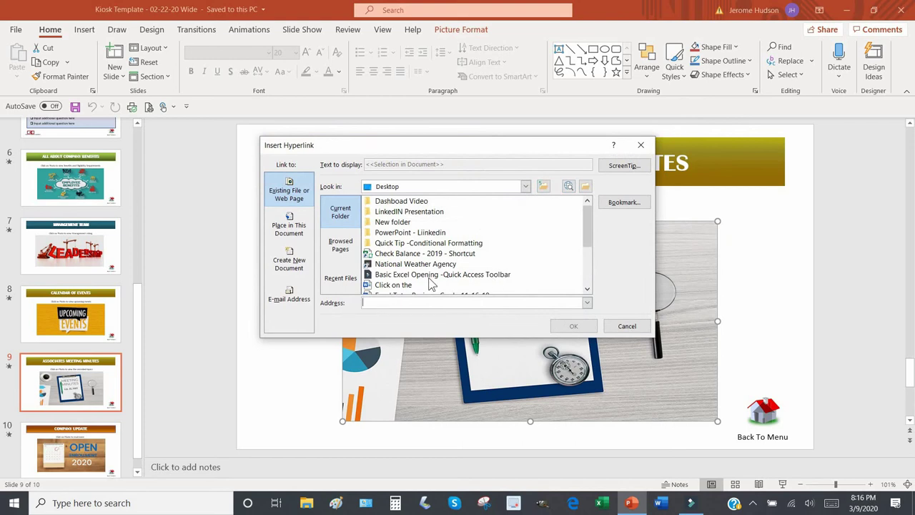
# - Browse to PowerPoint - Liinkedin, show All Files, and choose meeting-minutes-sample.pdf as the link target
pyautogui.click(586, 187)
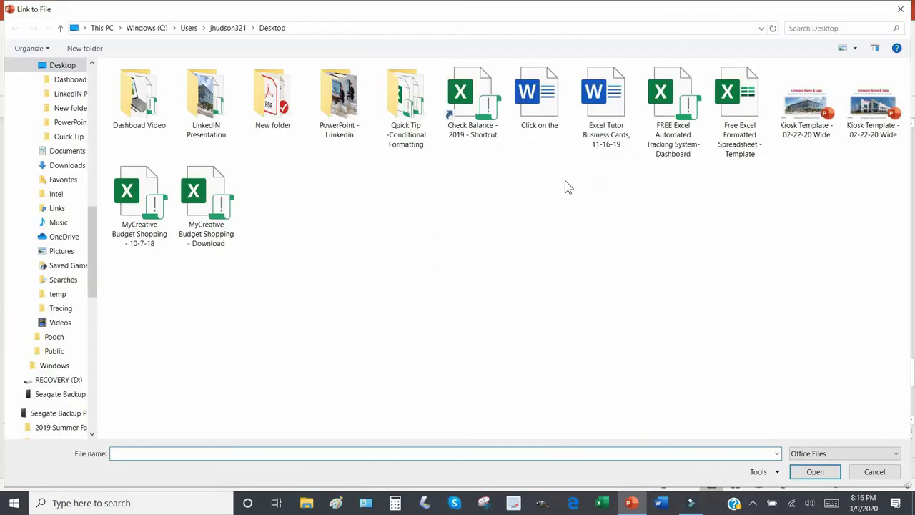
pyautogui.doubleClick(342, 113)
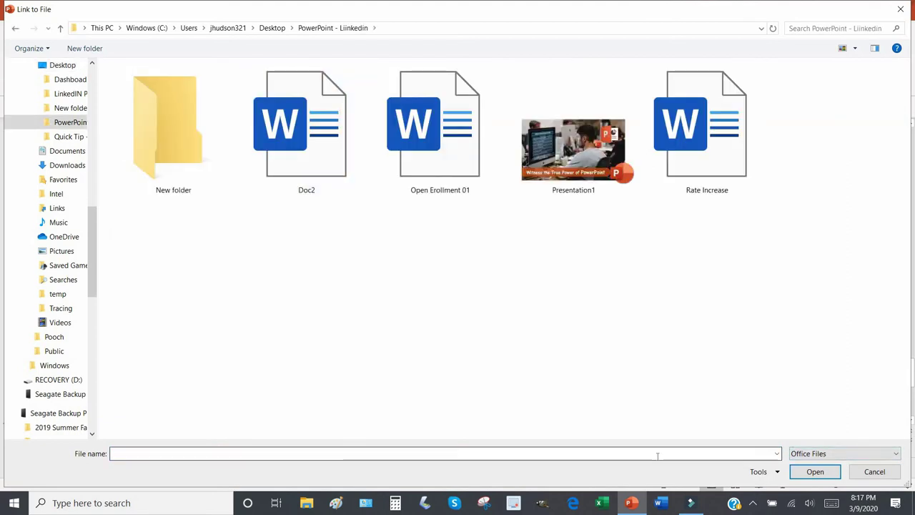
pyautogui.click(857, 454)
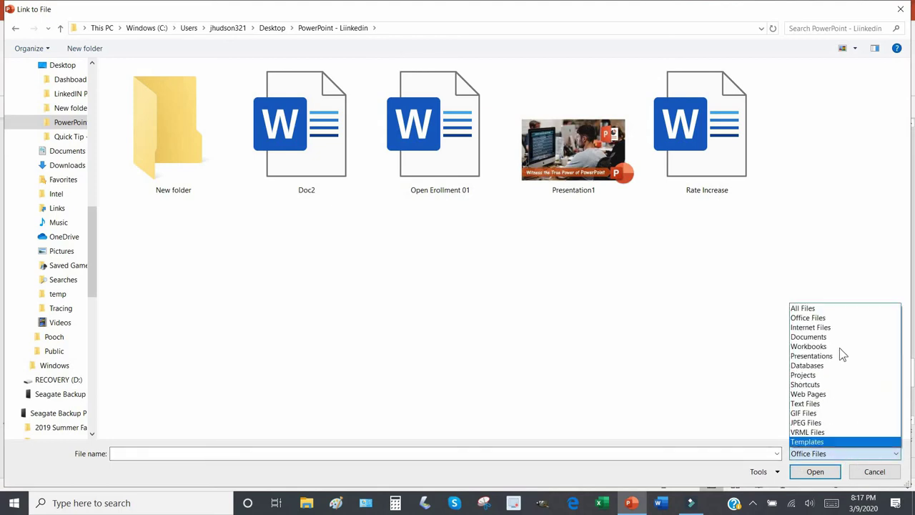
pyautogui.click(833, 309)
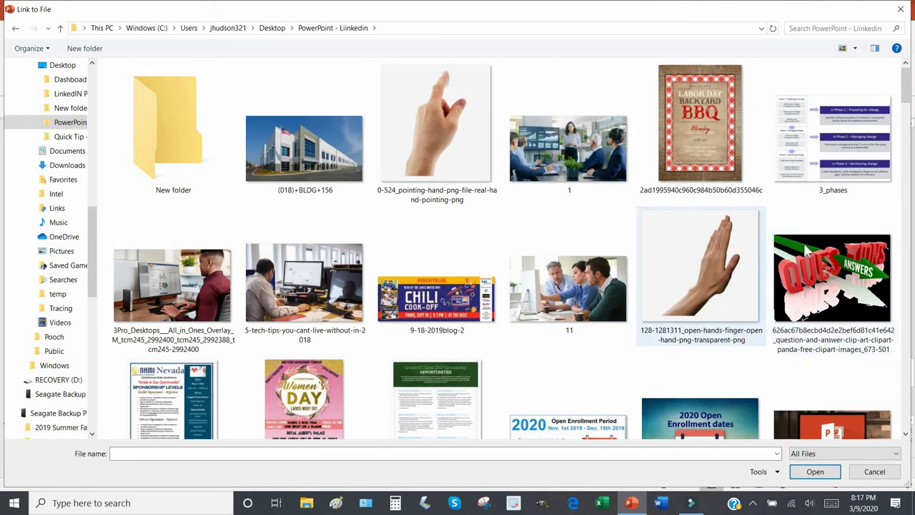
pyautogui.moveTo(907, 91); pyautogui.dragTo(907, 311)
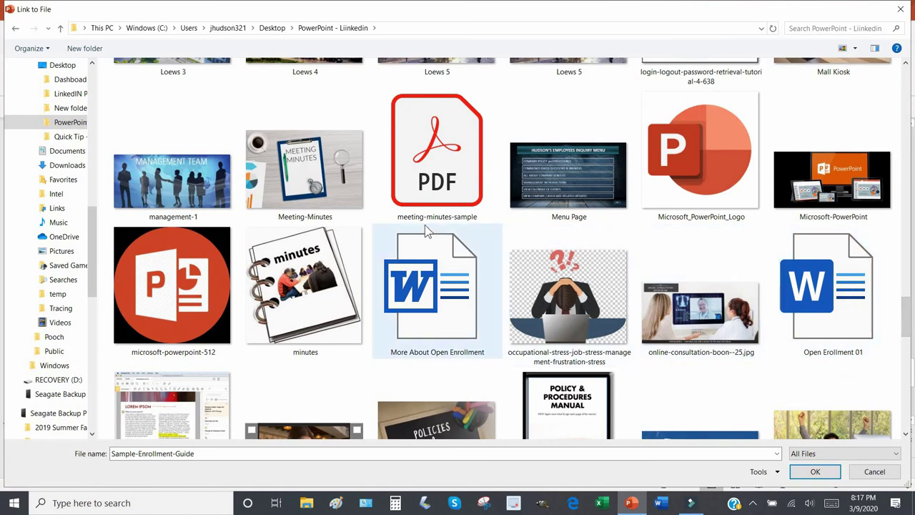
pyautogui.click(441, 191)
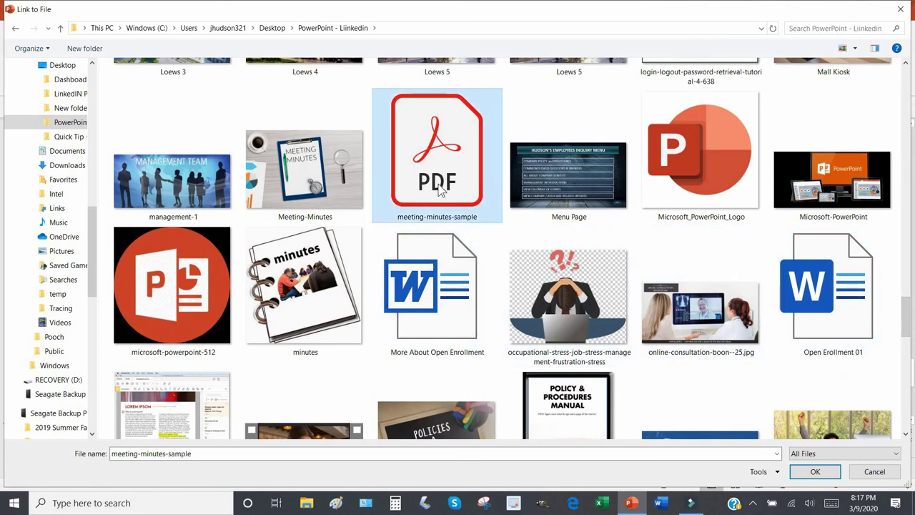
pyautogui.click(813, 473)
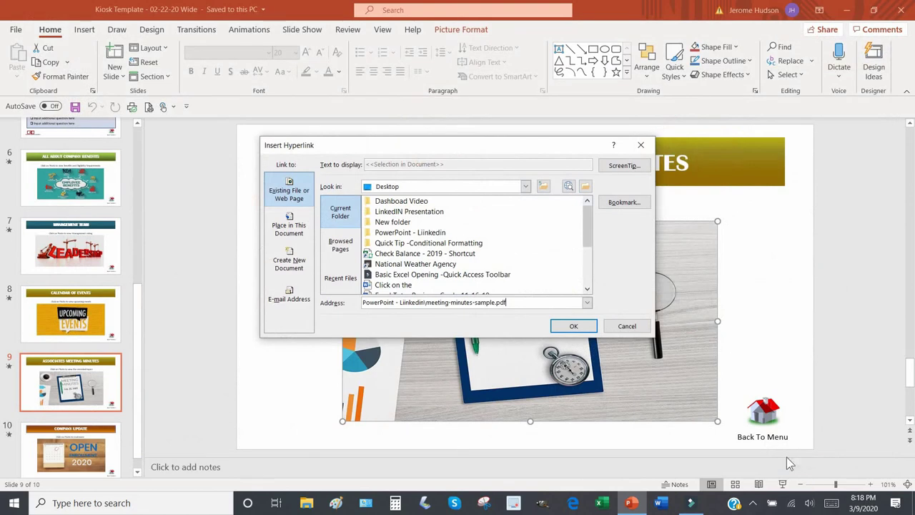
# - Apply the meeting-minutes-sample.pdf hyperlink to the photo and check its link path
pyautogui.click(573, 327)
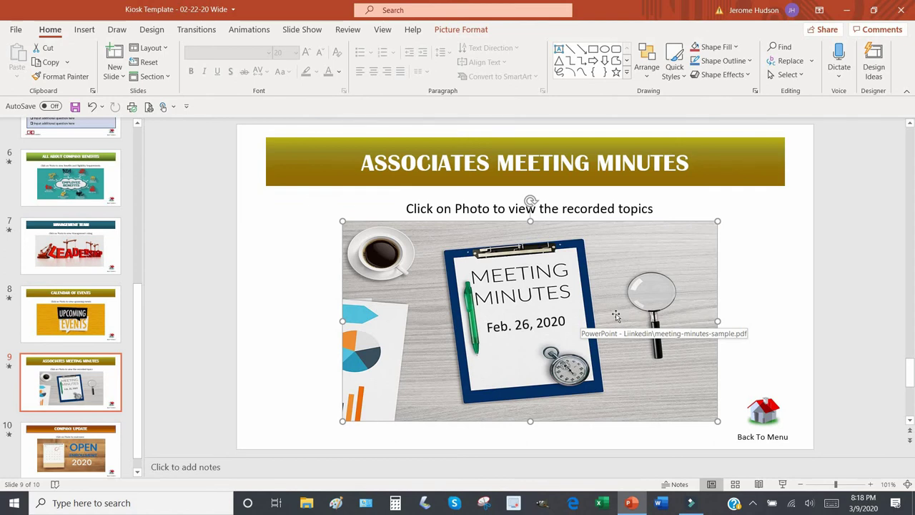
pyautogui.moveTo(136, 291); pyautogui.dragTo(138, 133)
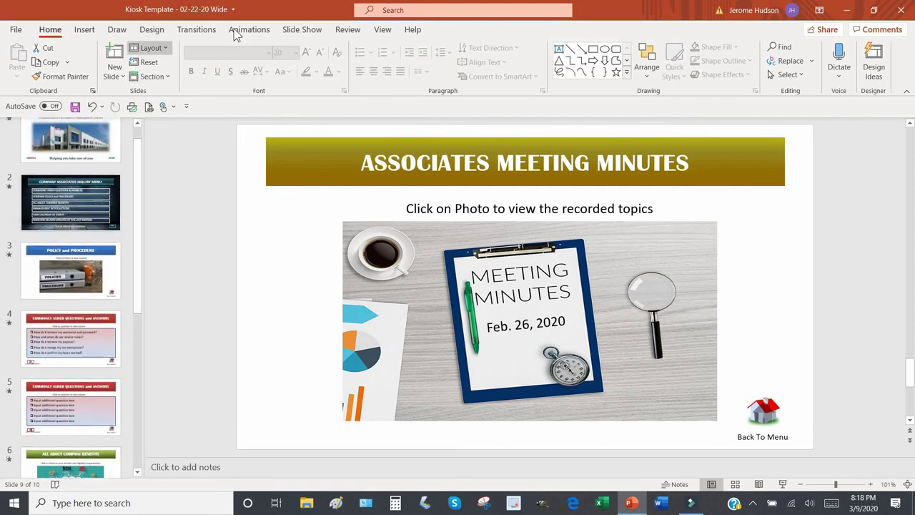
# - Present from the current slide, open the minutes PDF via the photo, then close Acrobat
pyautogui.click(292, 32)
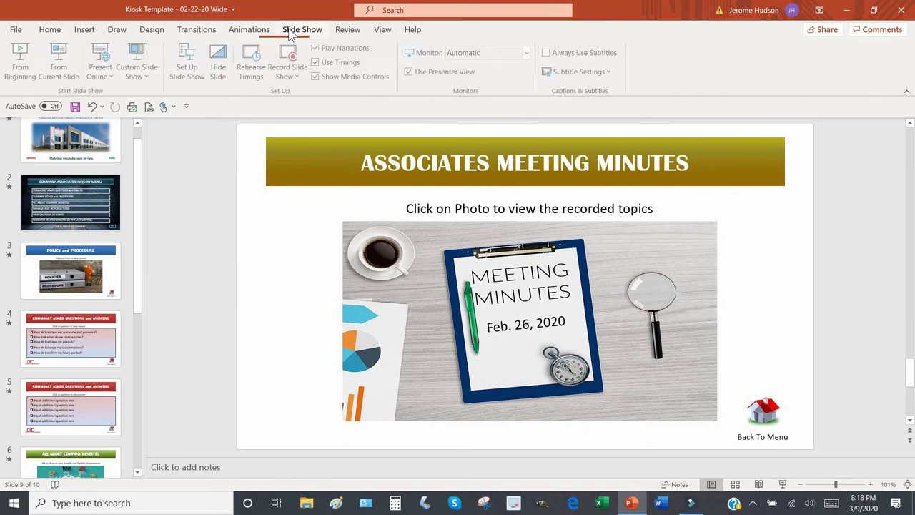
pyautogui.click(67, 71)
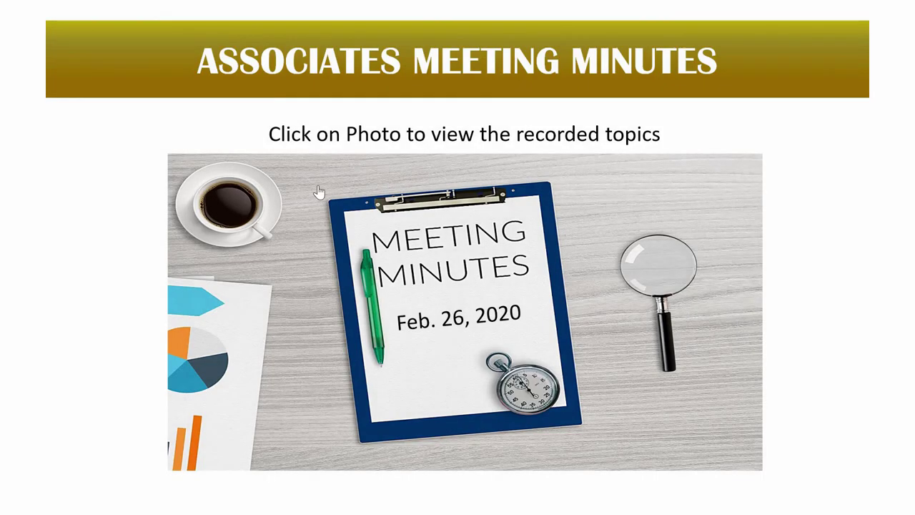
pyautogui.click(635, 212)
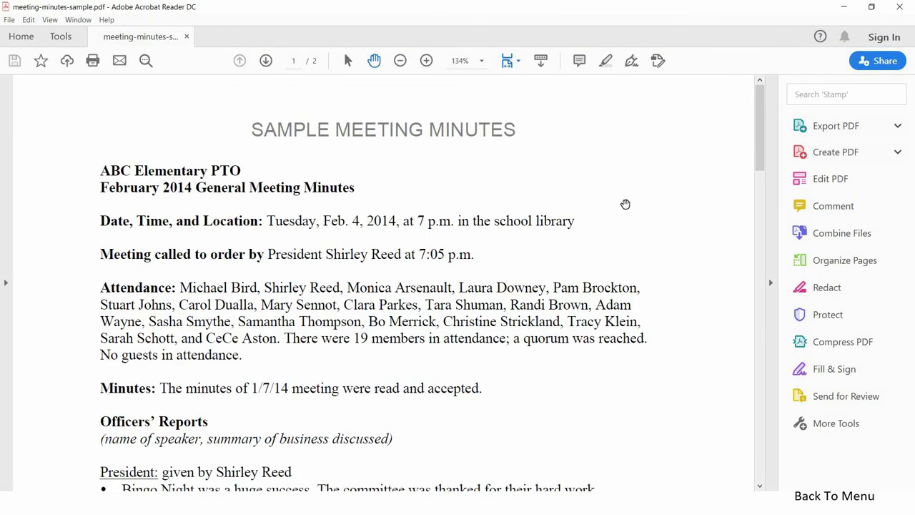
pyautogui.click(899, 10)
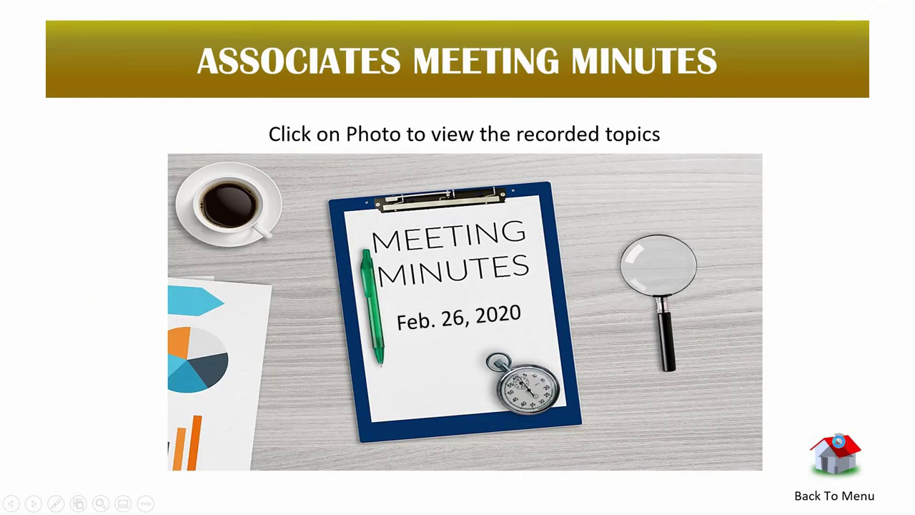
# - Use the Back To Menu house icon in the running show to return to the menu
pyautogui.click(840, 447)
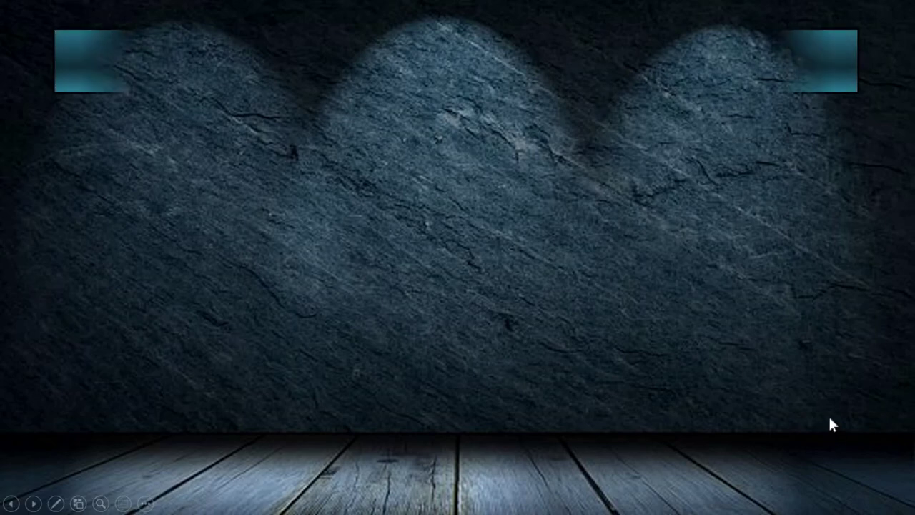